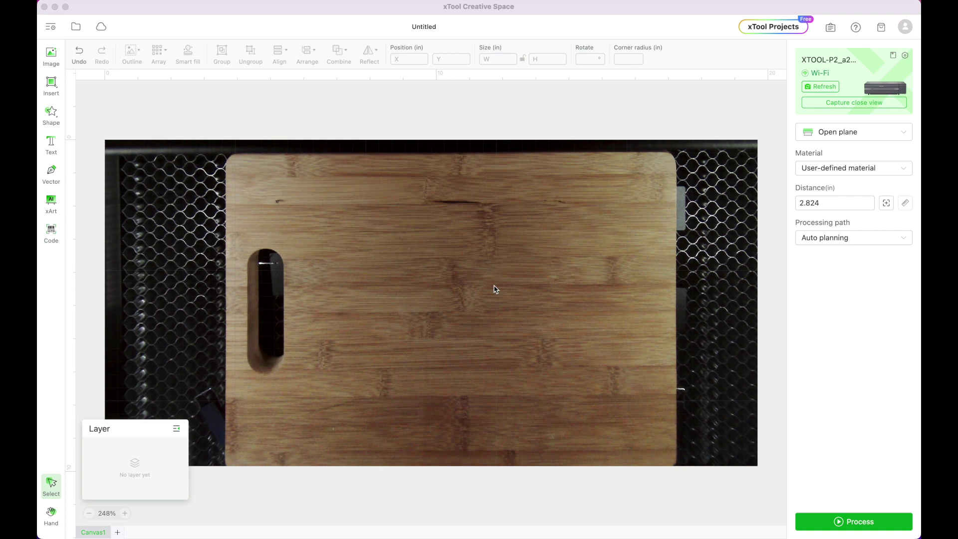
# - Refresh the laser connection so the bed camera recaptures the bamboo board image
pyautogui.click(815, 90)
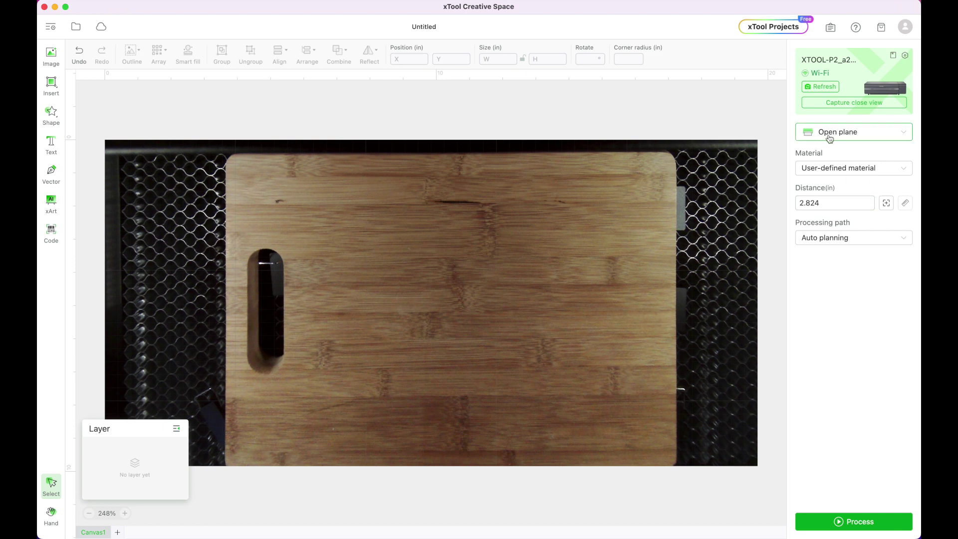
# - Auto-measure the distance at the bamboo board's centre, giving 2.823 in
pyautogui.click(886, 207)
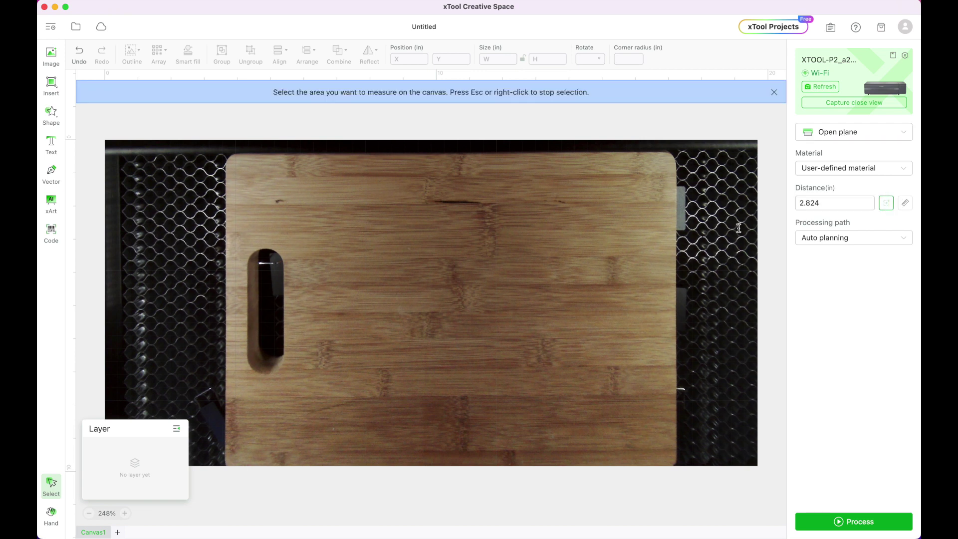
pyautogui.click(439, 306)
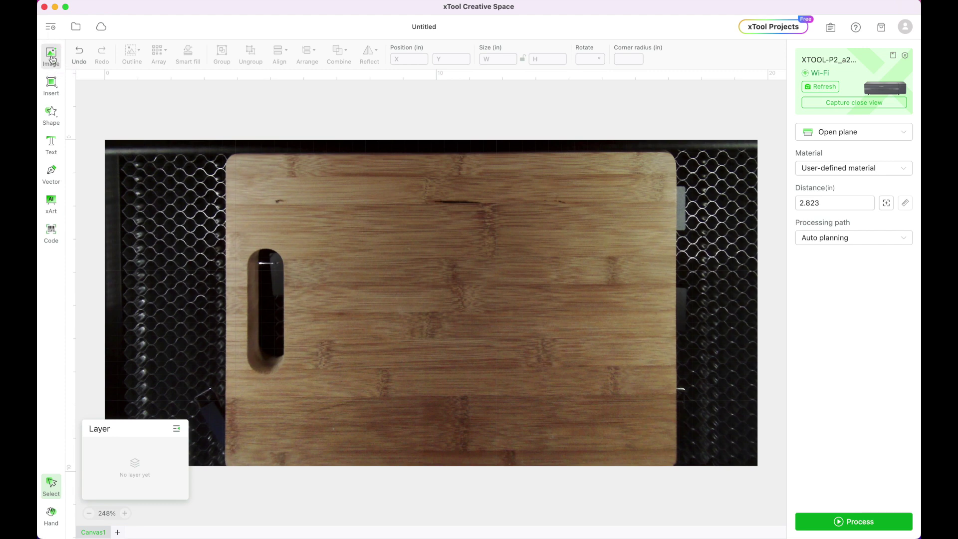
# - Import Easter Bunny Tray.svg onto the canvas
pyautogui.click(51, 58)
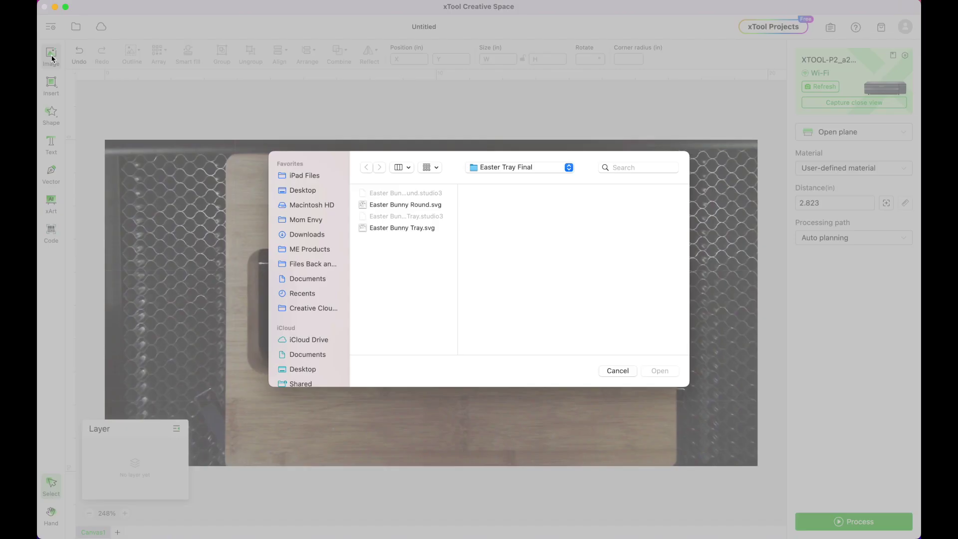
pyautogui.click(404, 228)
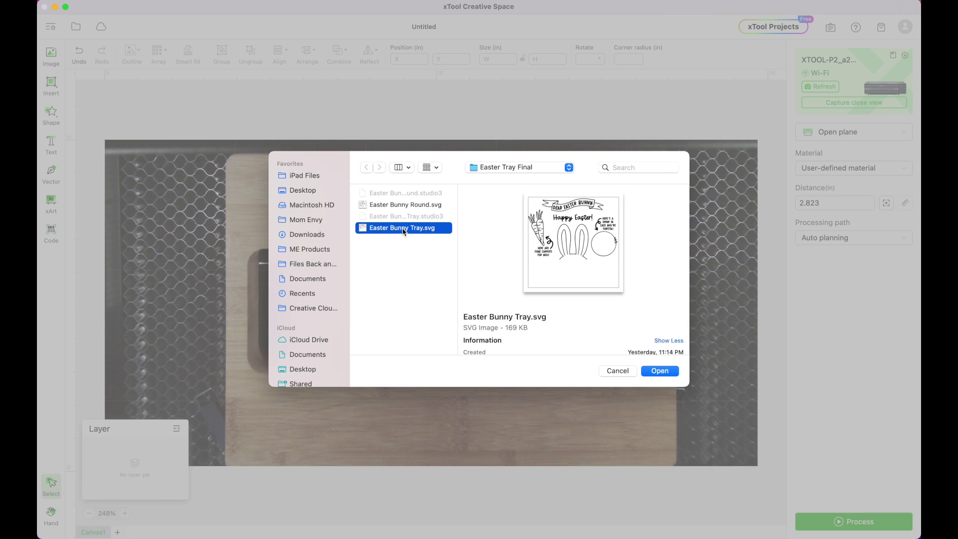
pyautogui.click(667, 372)
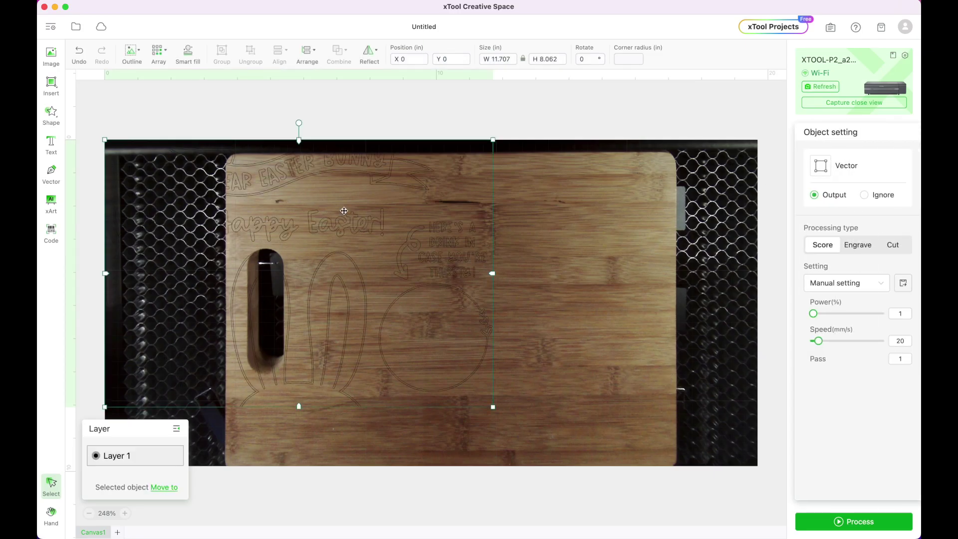
# - Move and scale the bunny design onto the board at 10.893 × 7.501 in
pyautogui.moveTo(293, 175); pyautogui.dragTo(467, 222)
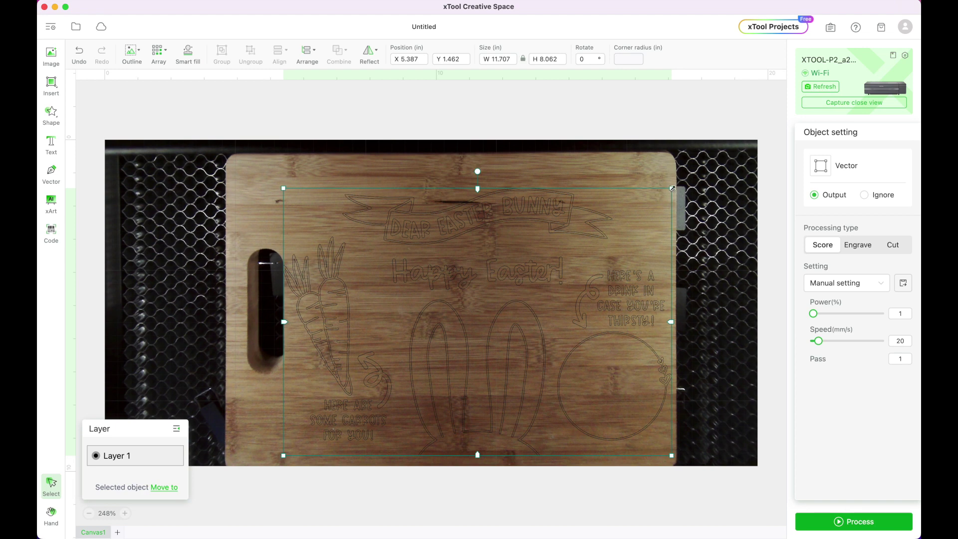
pyautogui.moveTo(672, 188); pyautogui.dragTo(638, 210)
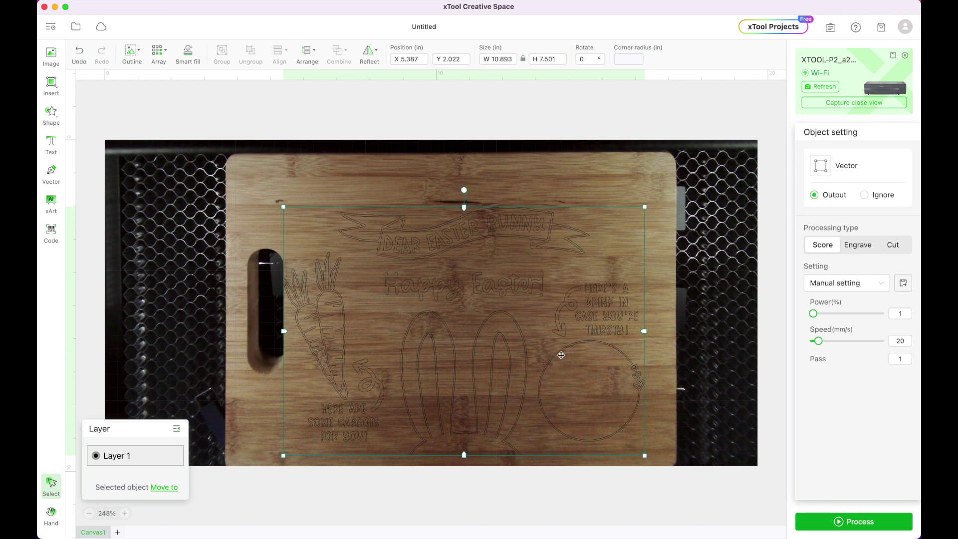
pyautogui.moveTo(565, 346); pyautogui.dragTo(572, 332)
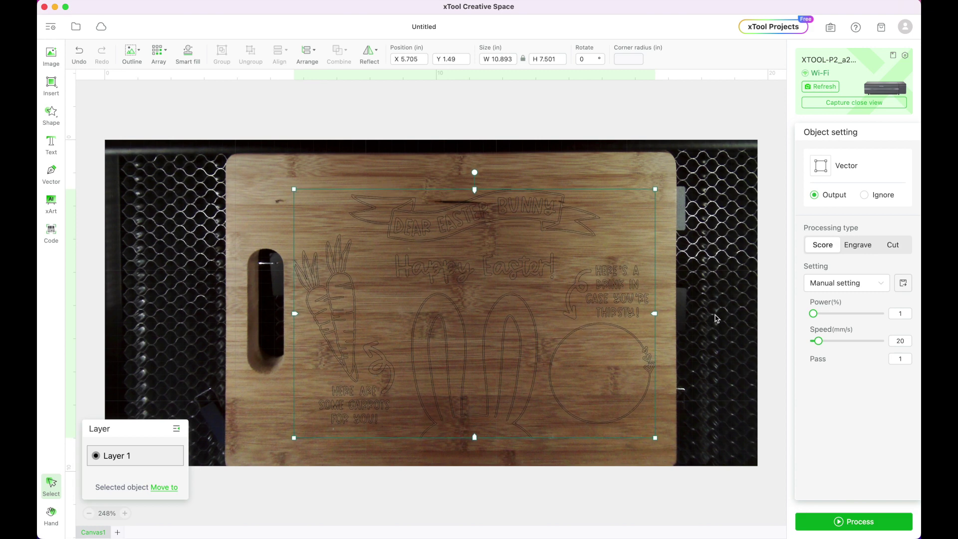
pyautogui.click(717, 313)
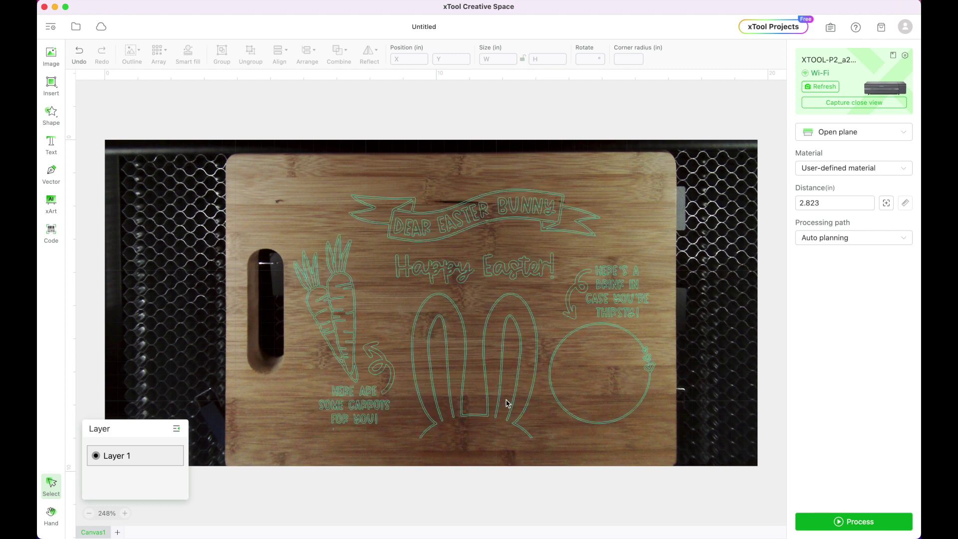
# - Move the Easter design slightly higher on the board
pyautogui.click(539, 342)
pyautogui.moveTo(539, 341); pyautogui.dragTo(538, 327)
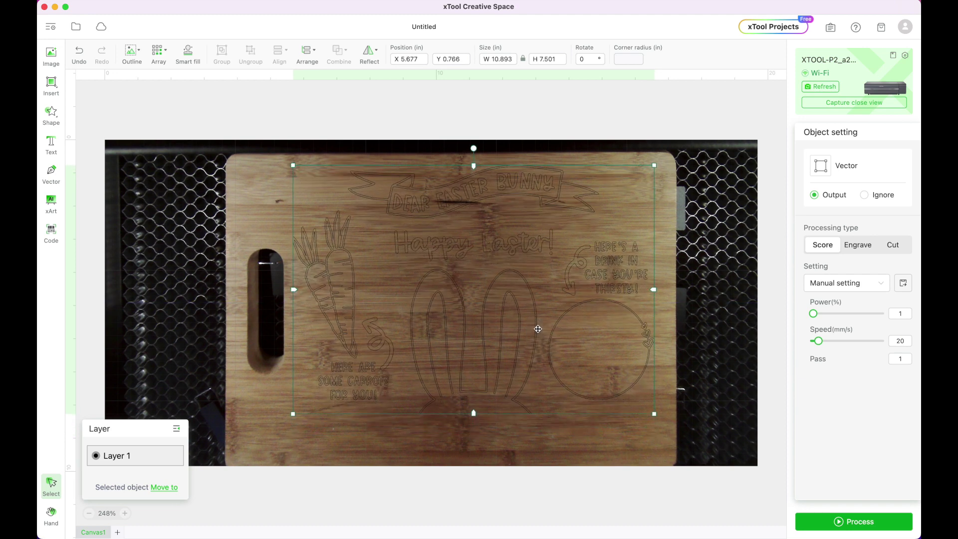
pyautogui.click(406, 477)
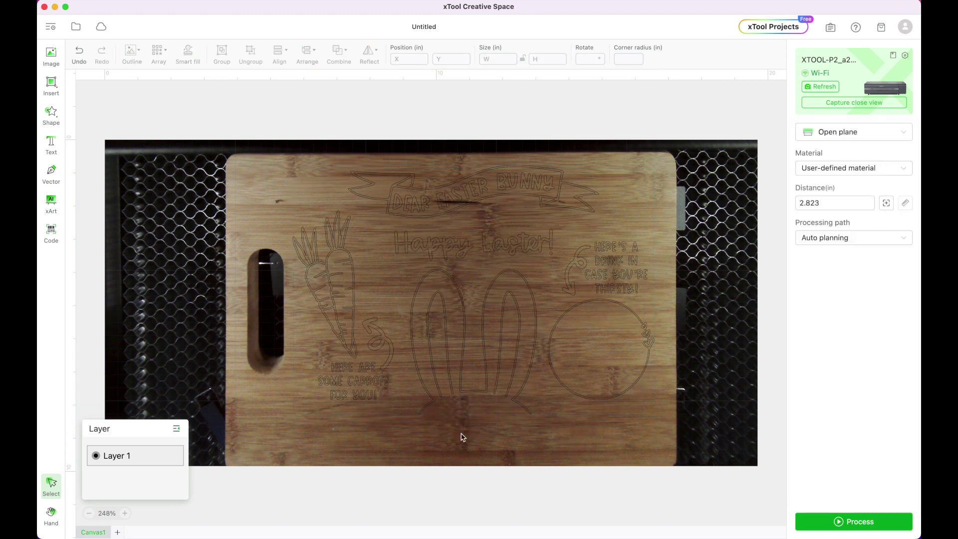
# - Switch the Easter design's processing type to Engrave and add a new text object
pyautogui.click(492, 186)
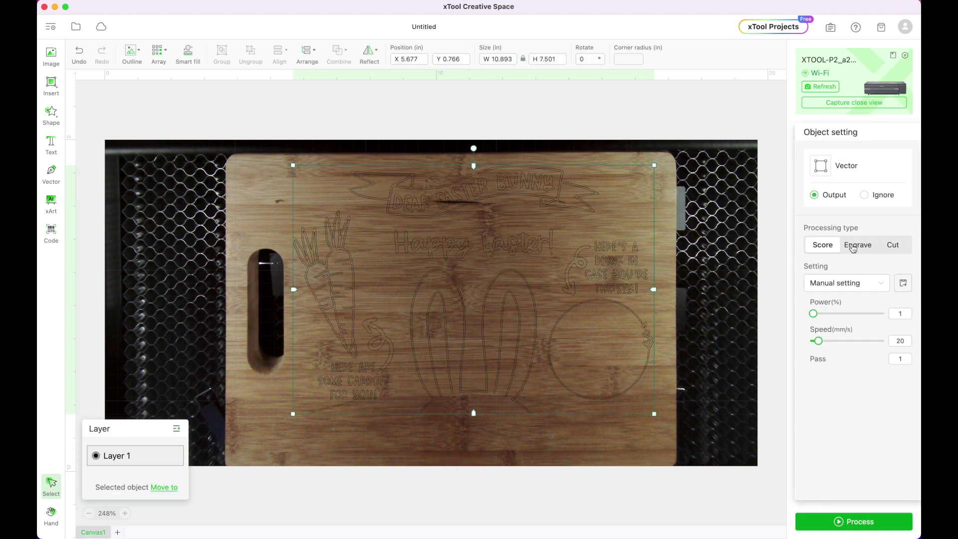
pyautogui.click(860, 246)
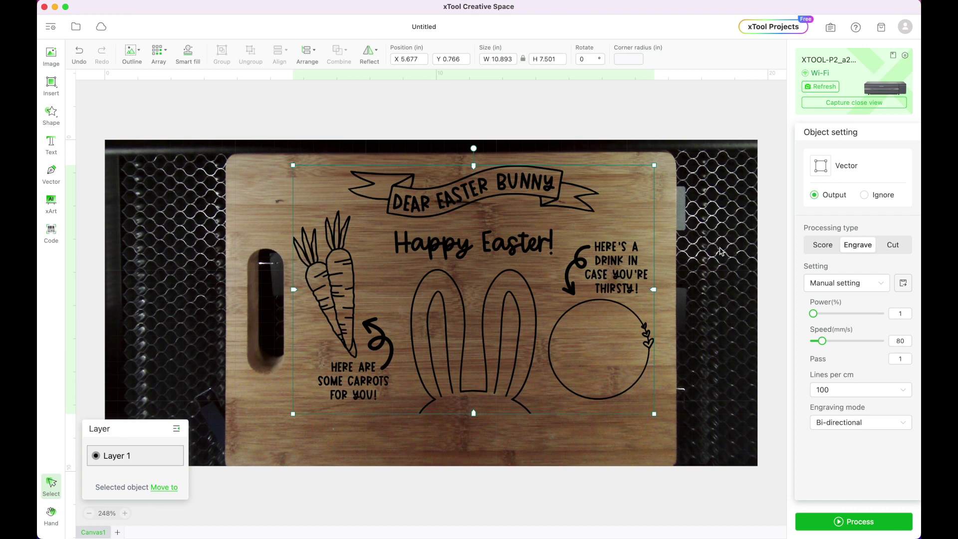
pyautogui.click(704, 250)
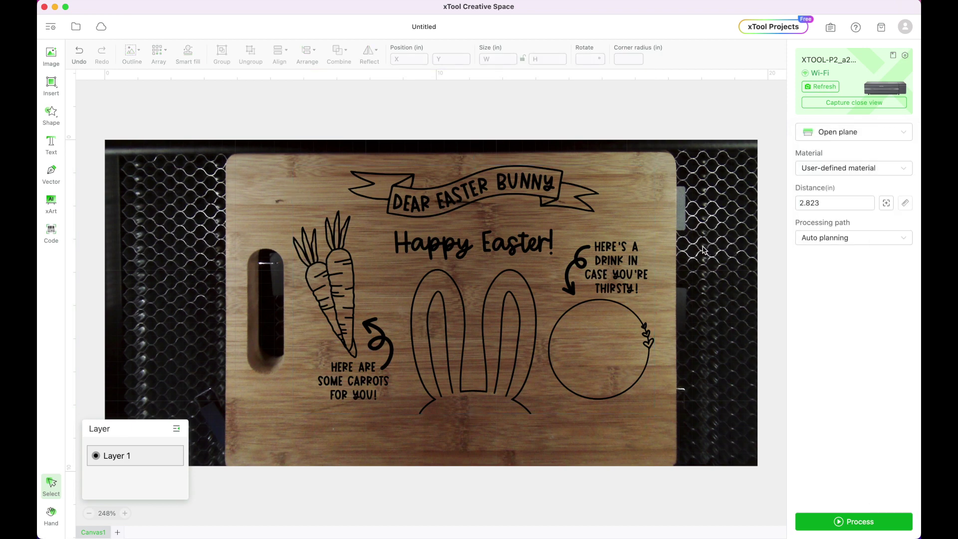
pyautogui.click(50, 144)
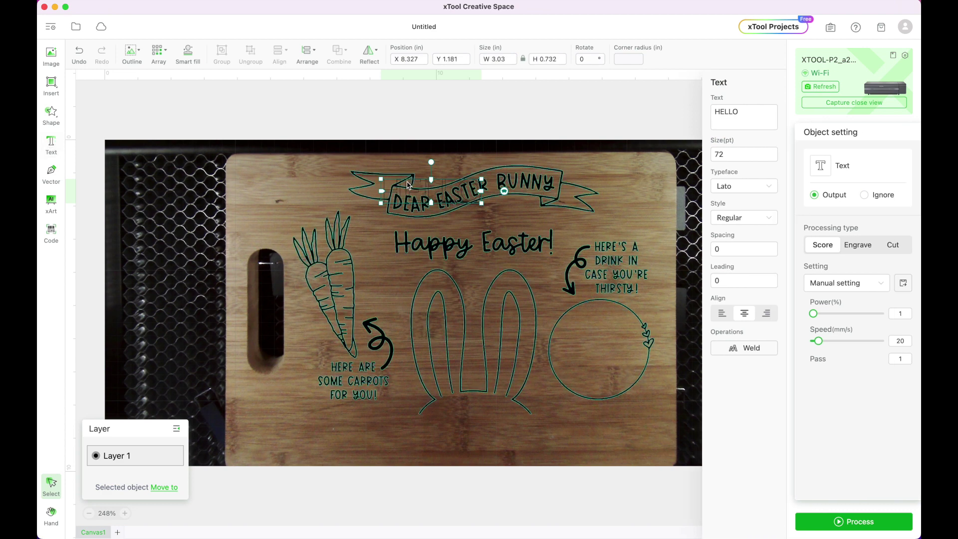
# - Move the new text to the board's bottom and change it to the 'Love,' sign-off with two names
pyautogui.moveTo(408, 185); pyautogui.dragTo(327, 412)
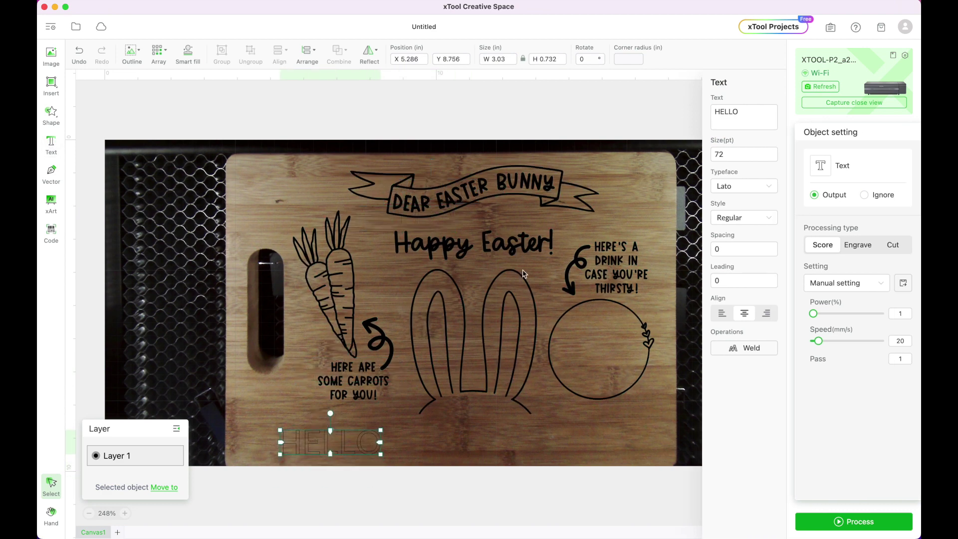
pyautogui.doubleClick(736, 111)
pyautogui.write('Love')
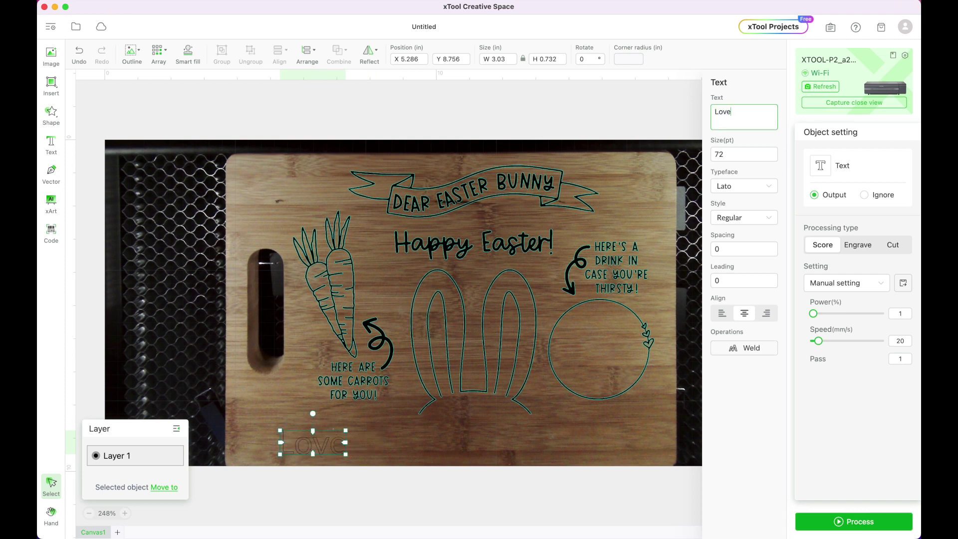
pyautogui.write(', Carl & ')
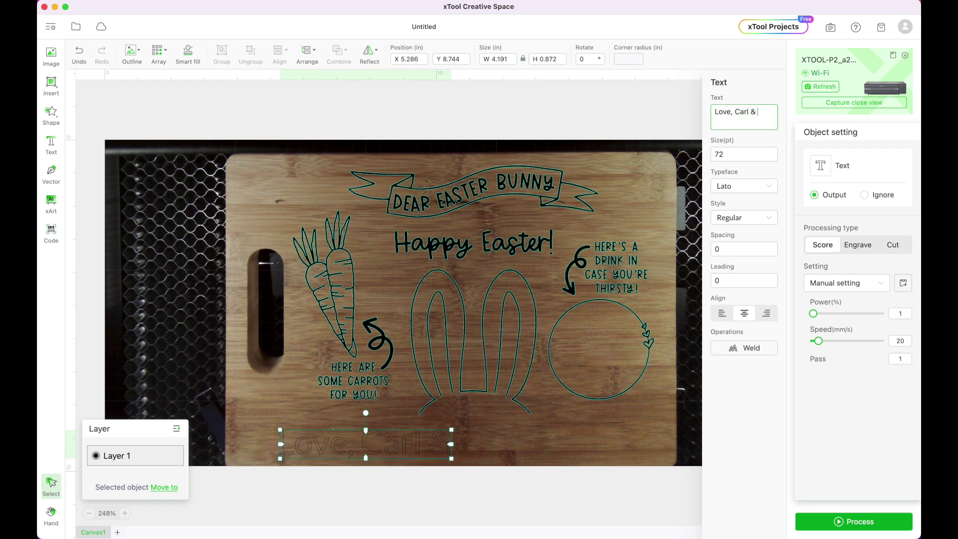
pyautogui.write('JJack')
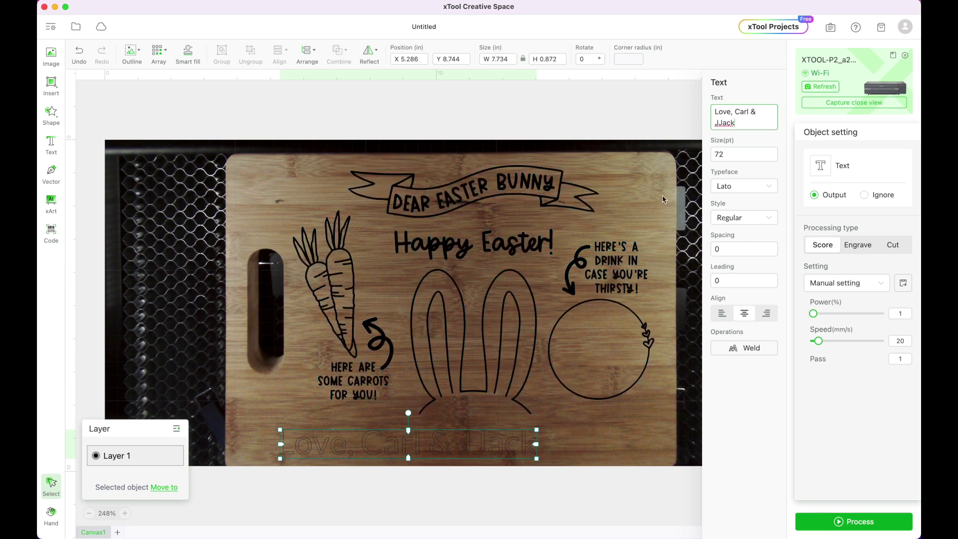
pyautogui.click(473, 447)
pyautogui.click(722, 122)
pyautogui.press('BackSpace')
pyautogui.scroll(-1, 744, 193)
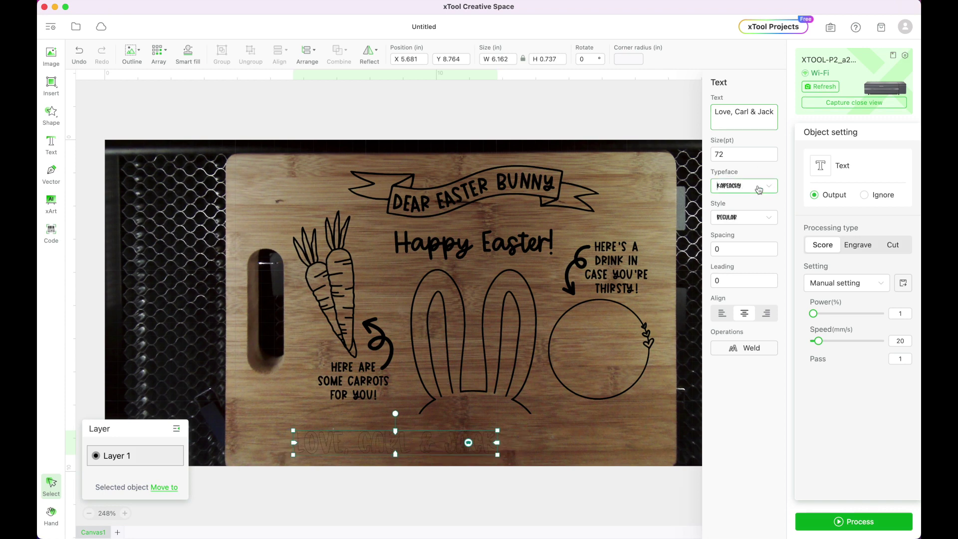
# - Set the sign-off text in KASEAHORSE and centre it along the board's bottom edge
pyautogui.click(758, 189)
pyautogui.write('ka')
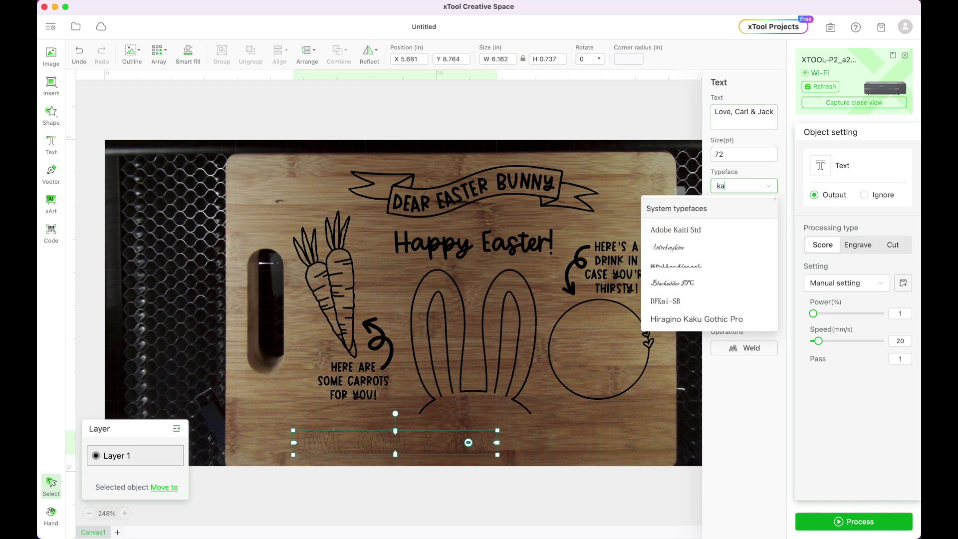
pyautogui.write('sea')
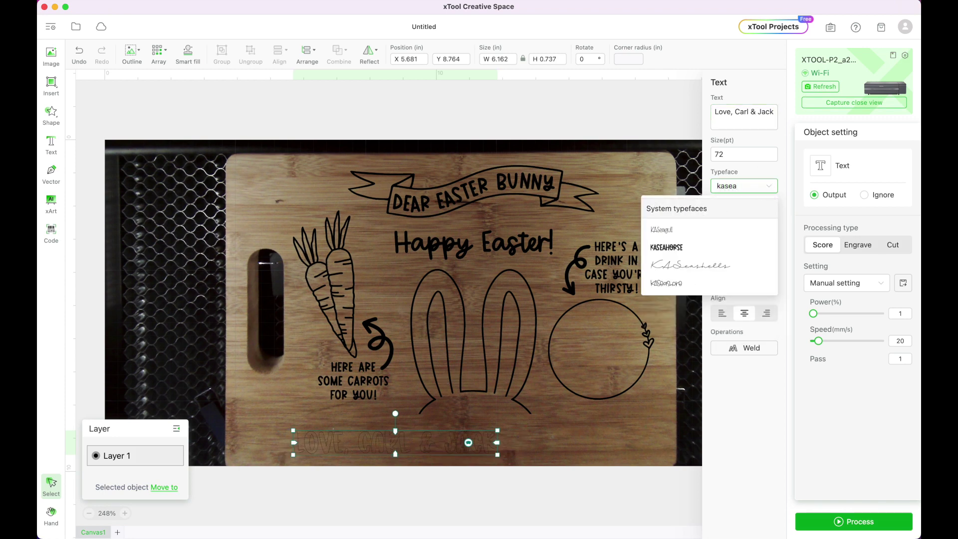
pyautogui.click(667, 247)
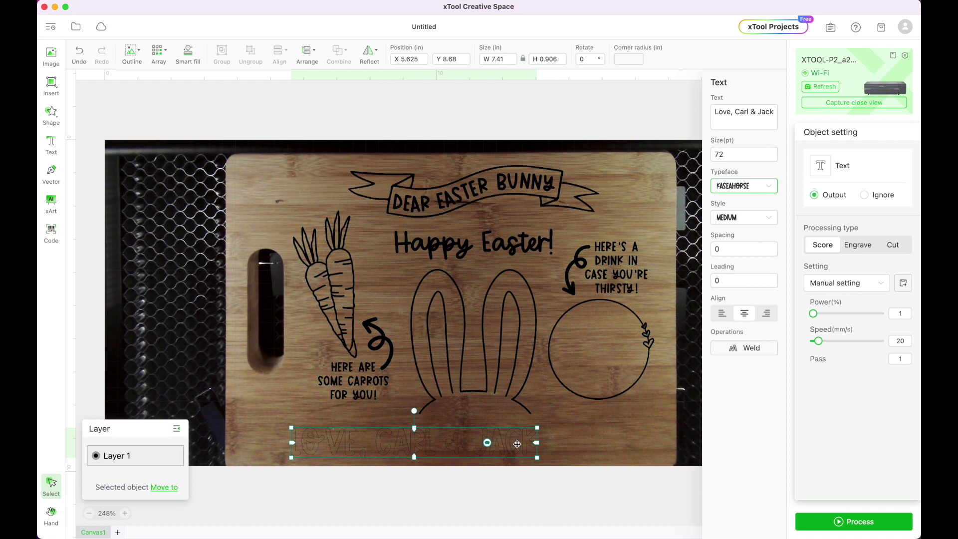
pyautogui.moveTo(524, 444); pyautogui.dragTo(576, 446)
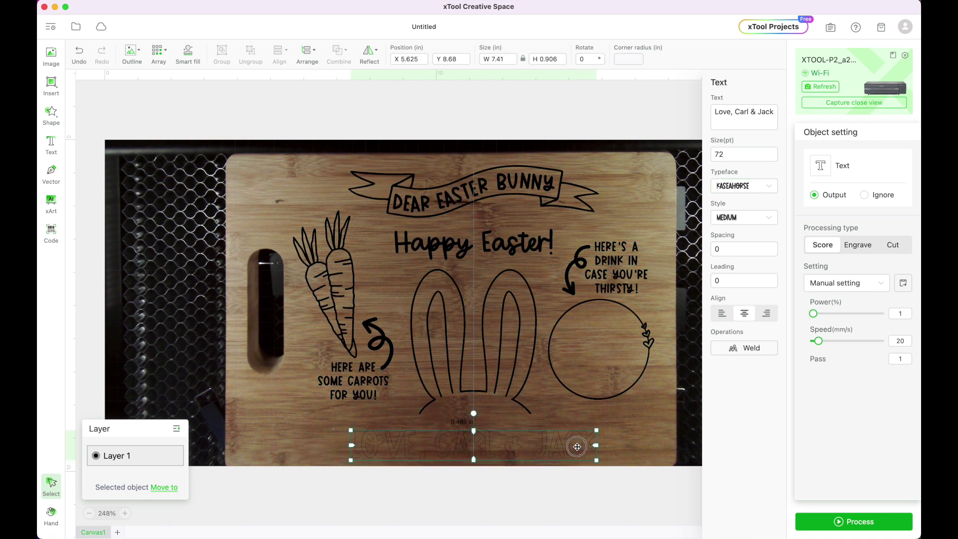
pyautogui.moveTo(577, 447); pyautogui.dragTo(578, 447)
pyautogui.moveTo(577, 447); pyautogui.dragTo(576, 448)
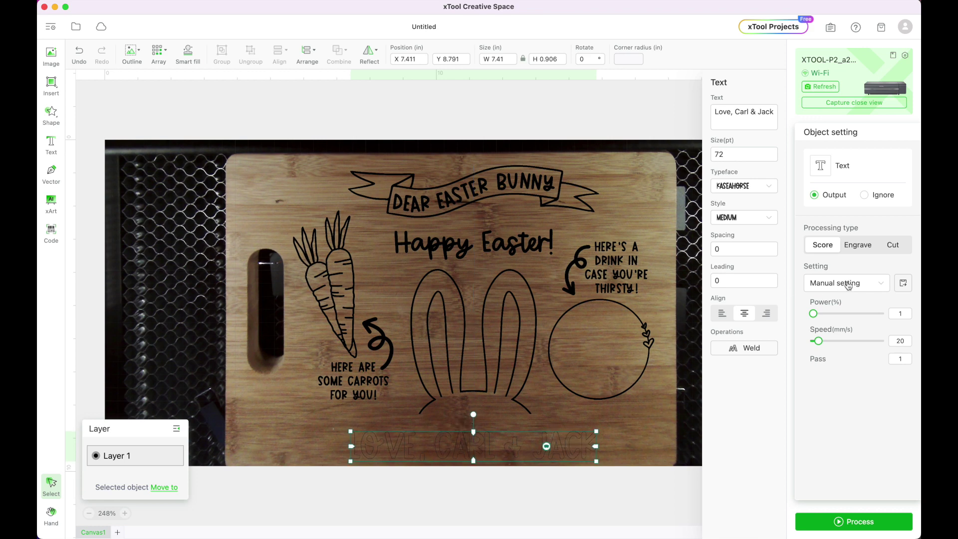
# - Set the sign-off text to Engrave and nudge it up to Y 8.633 in
pyautogui.click(858, 245)
pyautogui.click(555, 488)
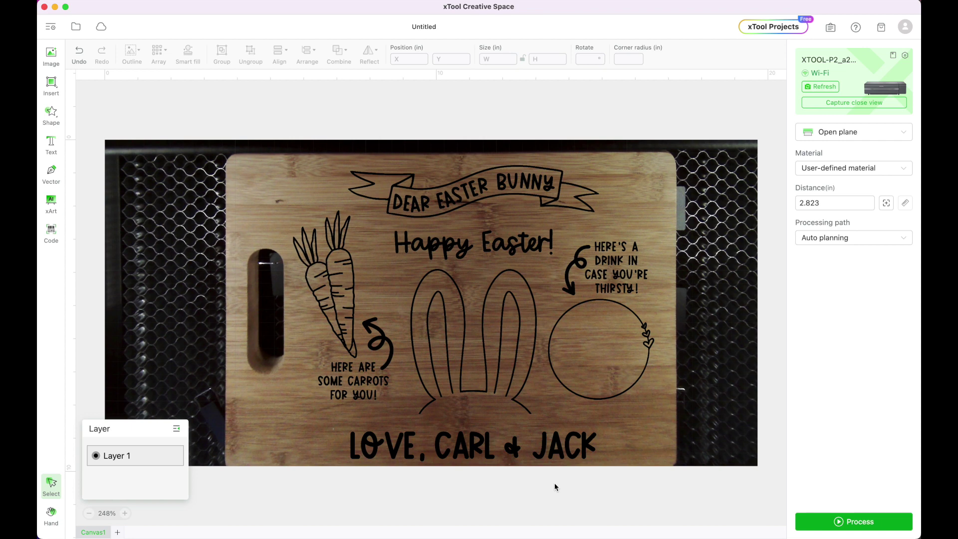
pyautogui.click(548, 456)
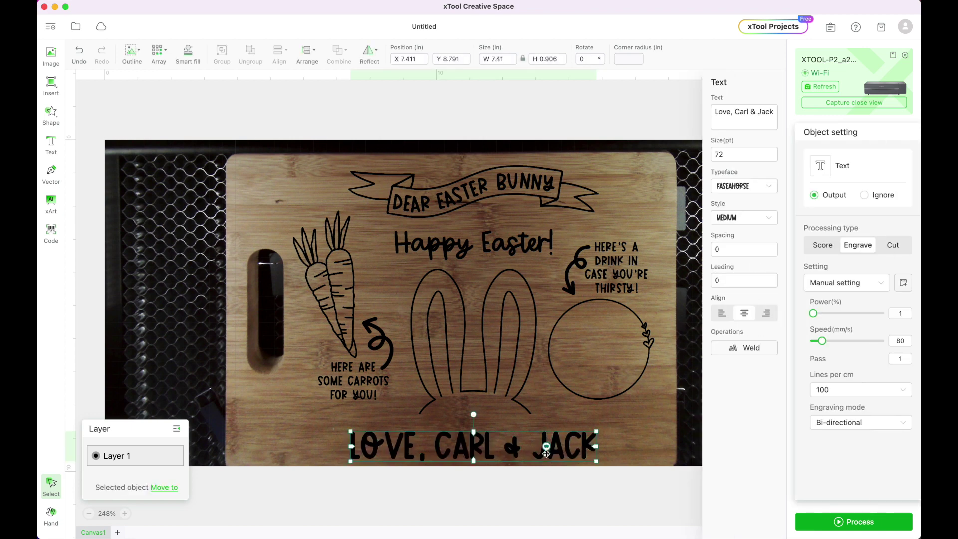
pyautogui.press('Up')
pyautogui.press('Up')
pyautogui.press('Up')
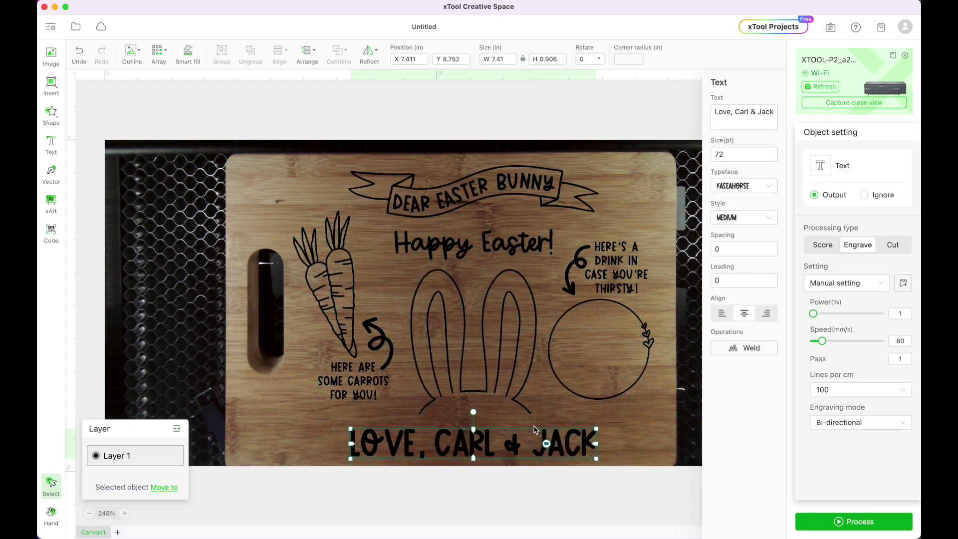
pyautogui.press('Up')
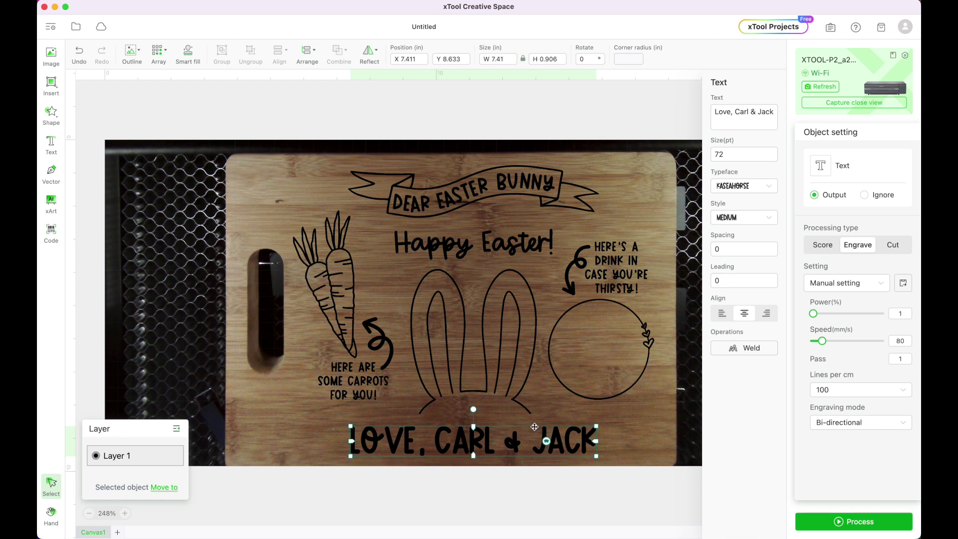
pyautogui.click(182, 348)
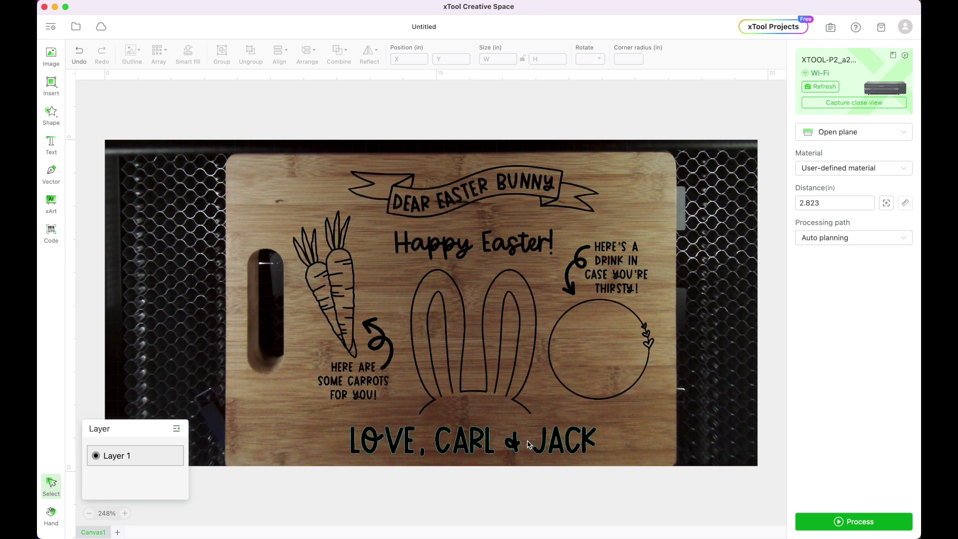
# - Select all objects and set Power 35%, Speed 200 mm/s and 120 lines per cm
pyautogui.press('super+a')
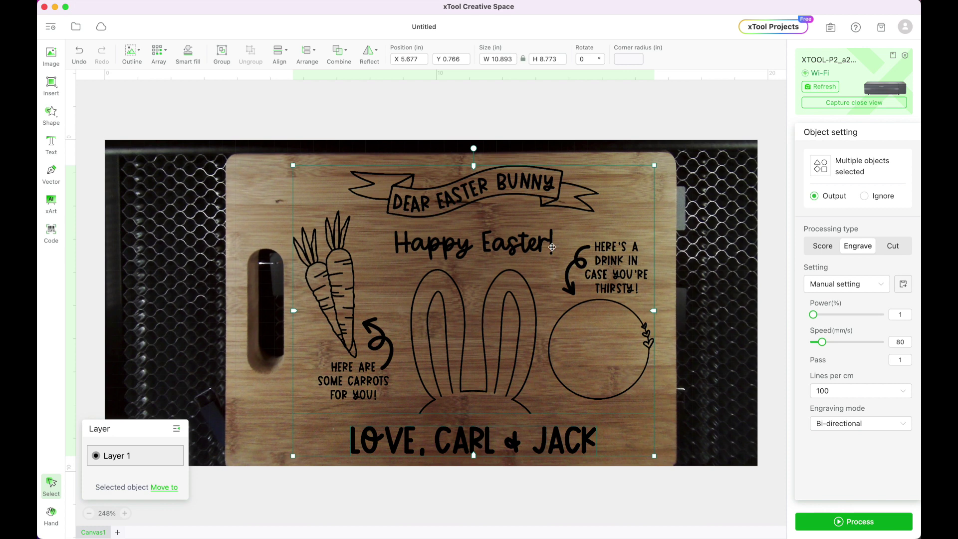
pyautogui.click(903, 315)
pyautogui.doubleClick(902, 315)
pyautogui.press('BackSpace')
pyautogui.write('35')
pyautogui.click(901, 341)
pyautogui.write('200')
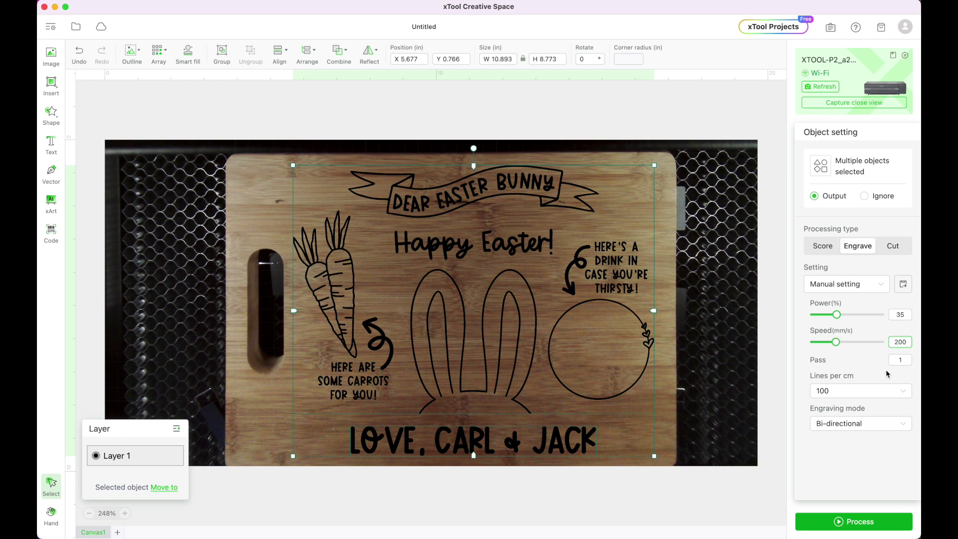
pyautogui.click(853, 391)
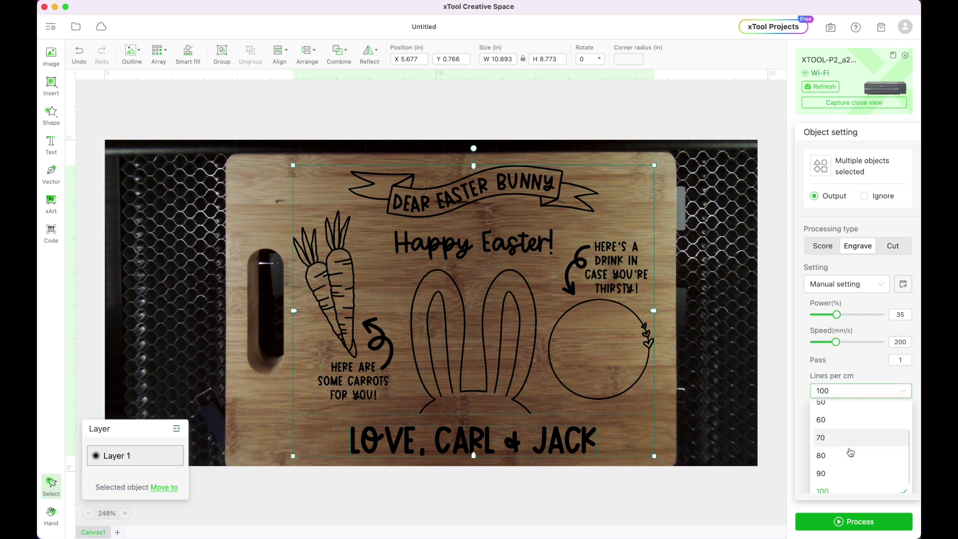
pyautogui.scroll(-2, 851, 452)
pyautogui.click(848, 456)
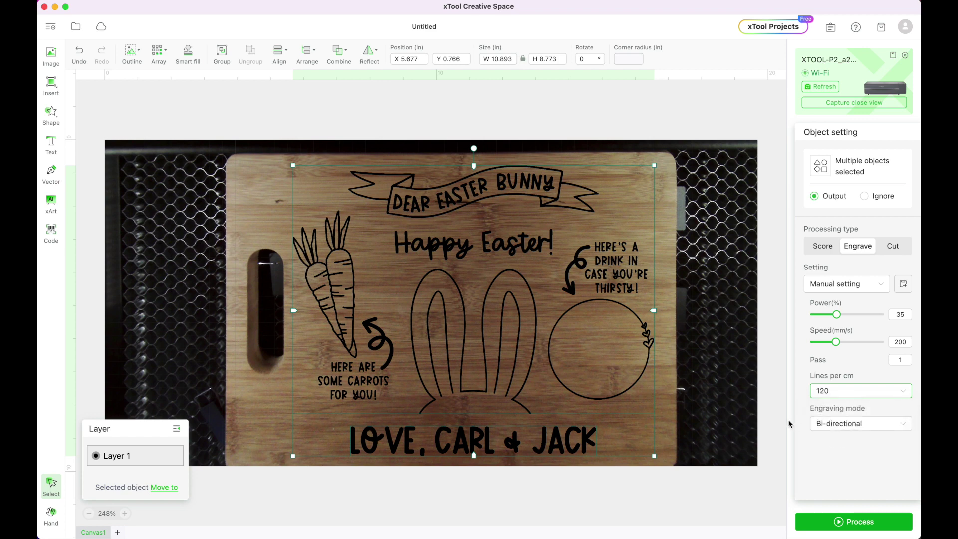